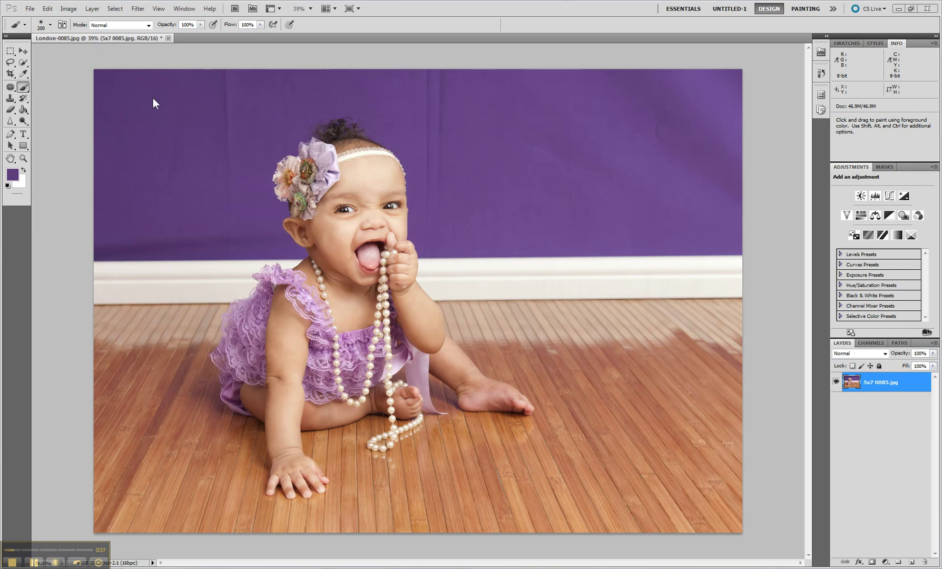
# Select the purple backdrop behind the baby with the Quick Selection tool at brush size 90.
pyautogui.click(21, 99)
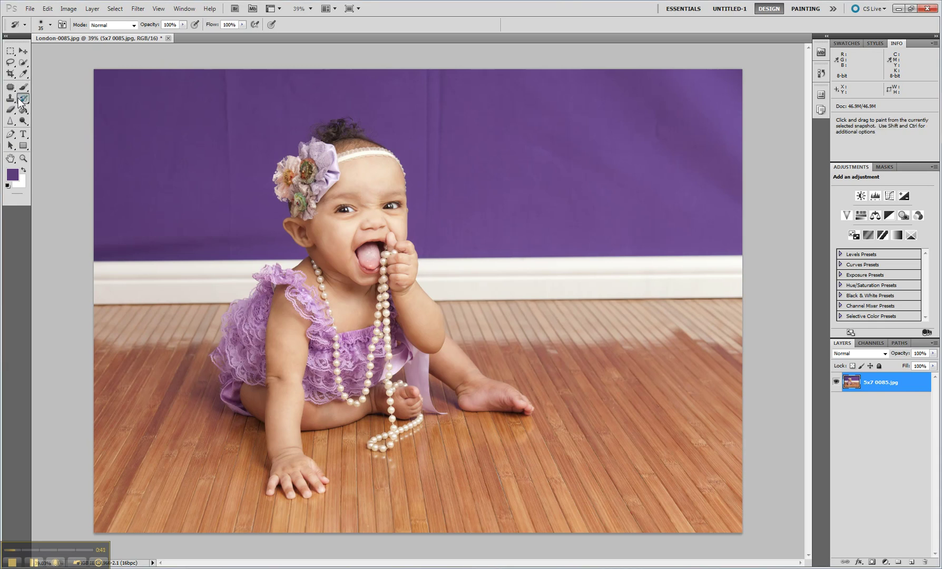
pyautogui.click(24, 63)
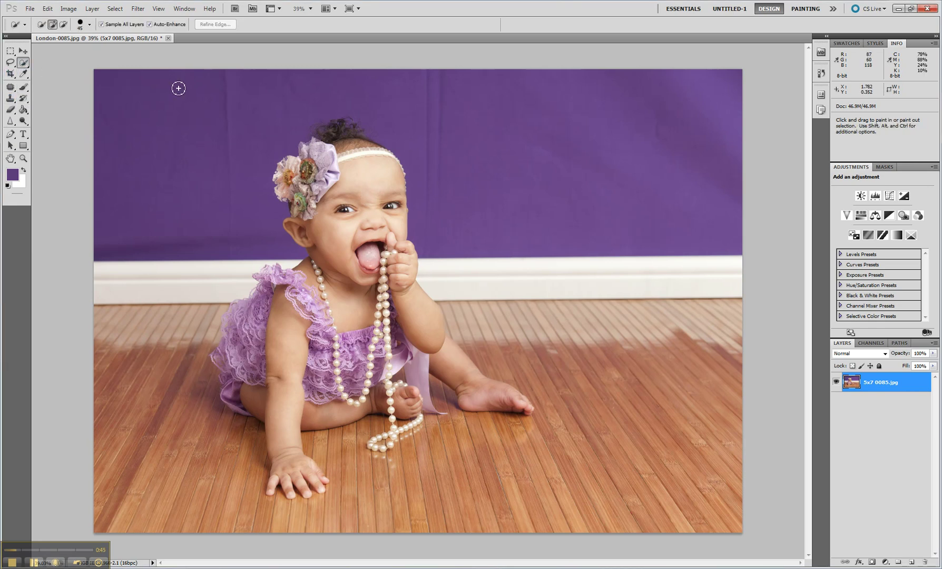
pyautogui.press(']')
pyautogui.press(']')
pyautogui.press(']')
pyautogui.press(']')
pyautogui.press(']')
pyautogui.press(']')
pyautogui.press(']')
pyautogui.press(']')
pyautogui.press(']')
pyautogui.press(']')
pyautogui.moveTo(140, 145)
pyautogui.mouseDown()
pyautogui.moveTo(369, 116)
pyautogui.moveTo(620, 131)
pyautogui.mouseUp()
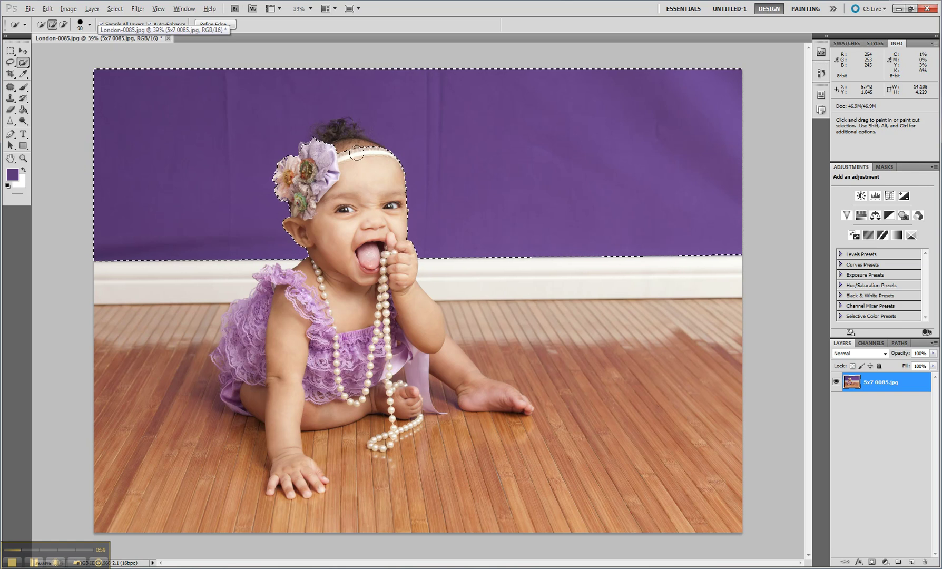
# Subtract the dark curls on top of the baby's head from the backdrop selection.
pyautogui.press('alt')
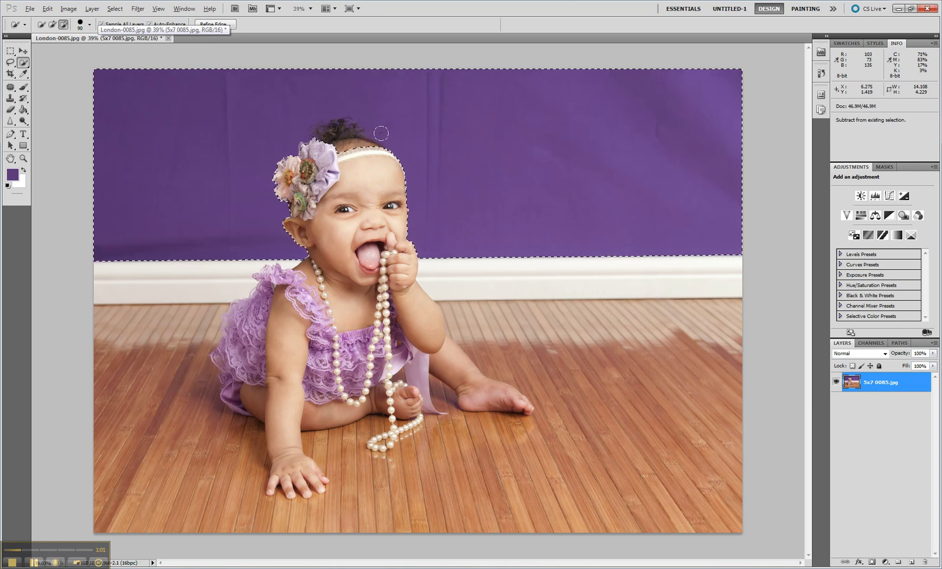
pyautogui.keyDown('alt'); pyautogui.click(344, 133); pyautogui.keyUp('alt')
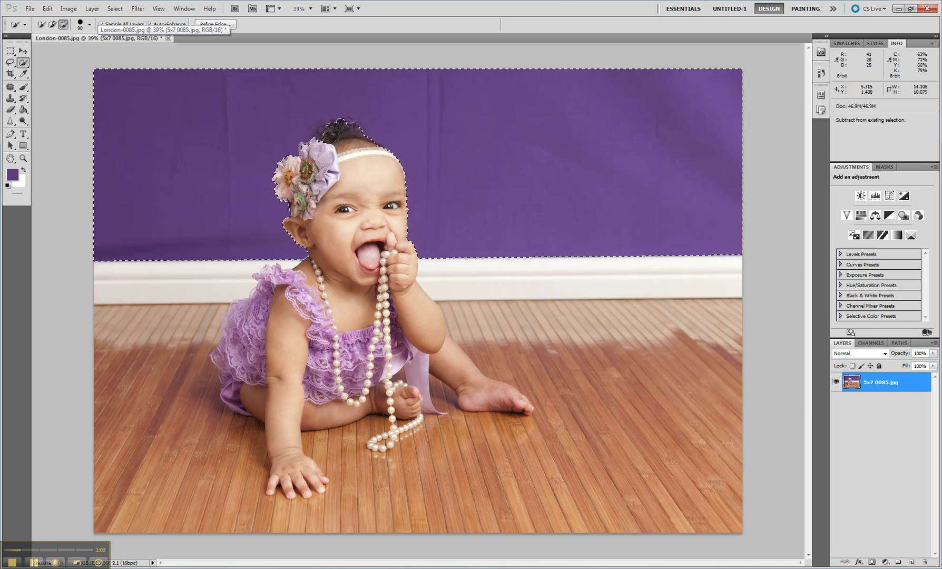
pyautogui.keyDown('alt'); pyautogui.click(330, 137); pyautogui.keyUp('alt')
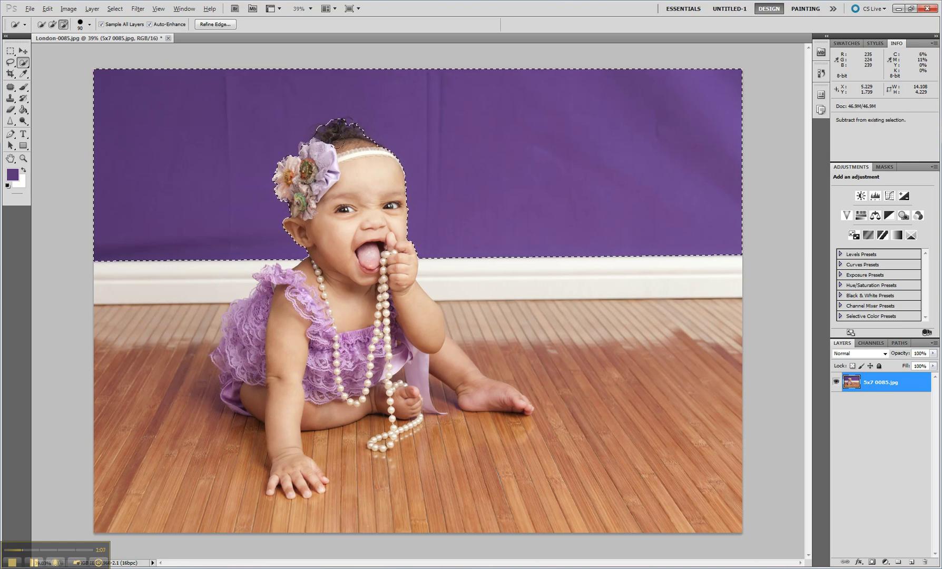
# Subtract the area where the flower's upper edge meets the hair from the selection, using brush size 35.
pyautogui.scroll(5, 333, 150)
pyautogui.press('[')
pyautogui.press('[')
pyautogui.press('[')
pyautogui.press('[')
pyautogui.press('[')
pyautogui.press('[')
pyautogui.press('[')
pyautogui.press('[')
pyautogui.press('[')
pyautogui.press('[')
pyautogui.press('[')
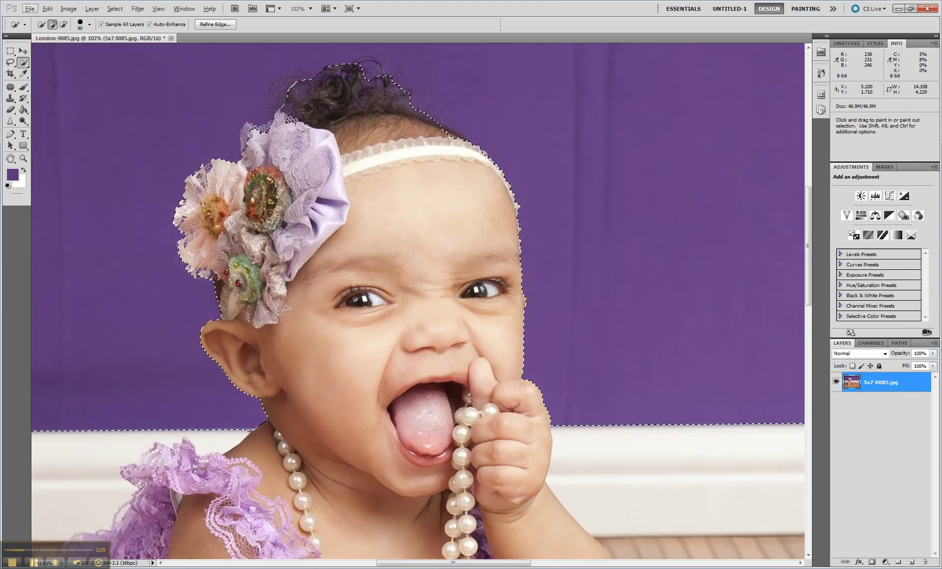
pyautogui.keyDown('alt'); pyautogui.click(275, 129); pyautogui.keyUp('alt')
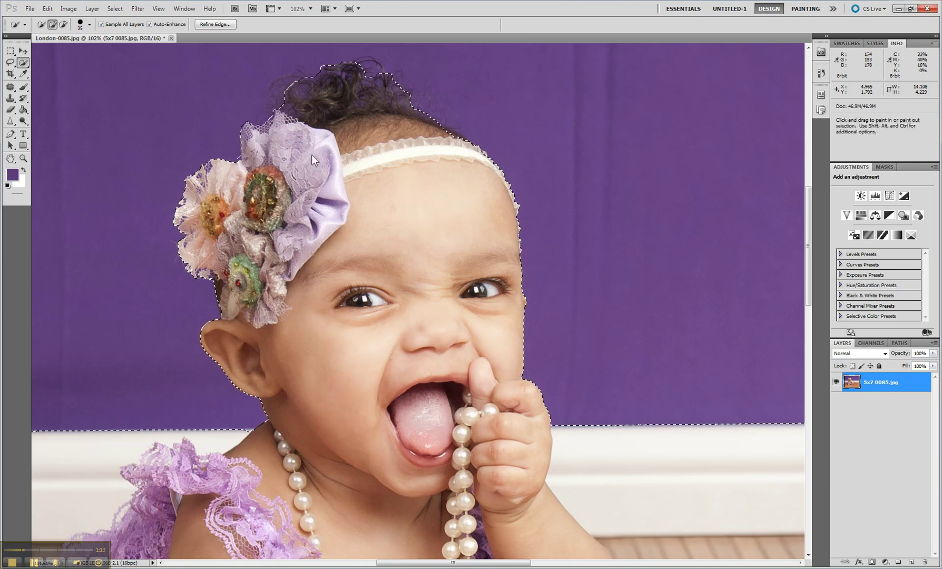
pyautogui.scroll(-4, 367, 171)
pyautogui.scroll(-1, 367, 171)
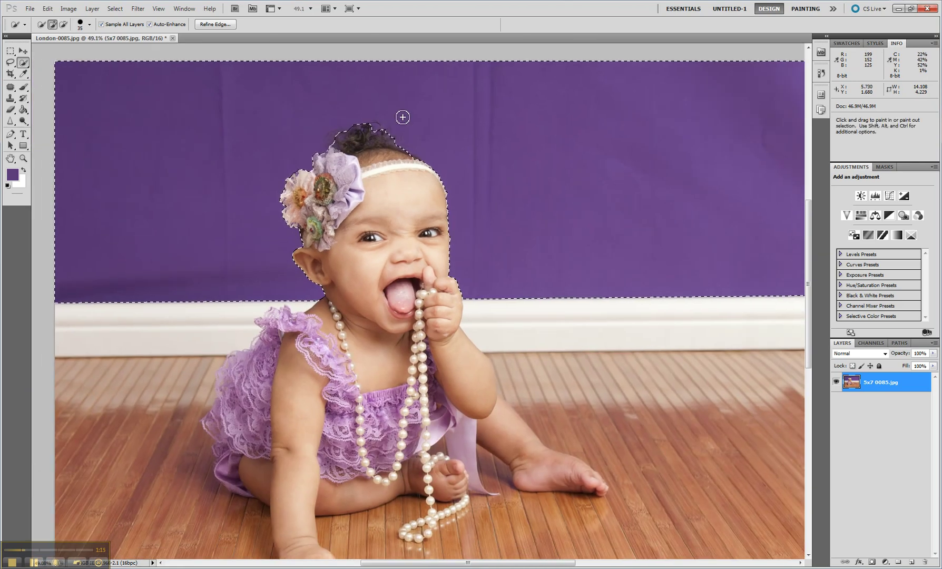
# Open Refine Edge for the selection, move the dialog clear of the baby, and refine the edge beside the neck and shoulder.
pyautogui.click(111, 11)
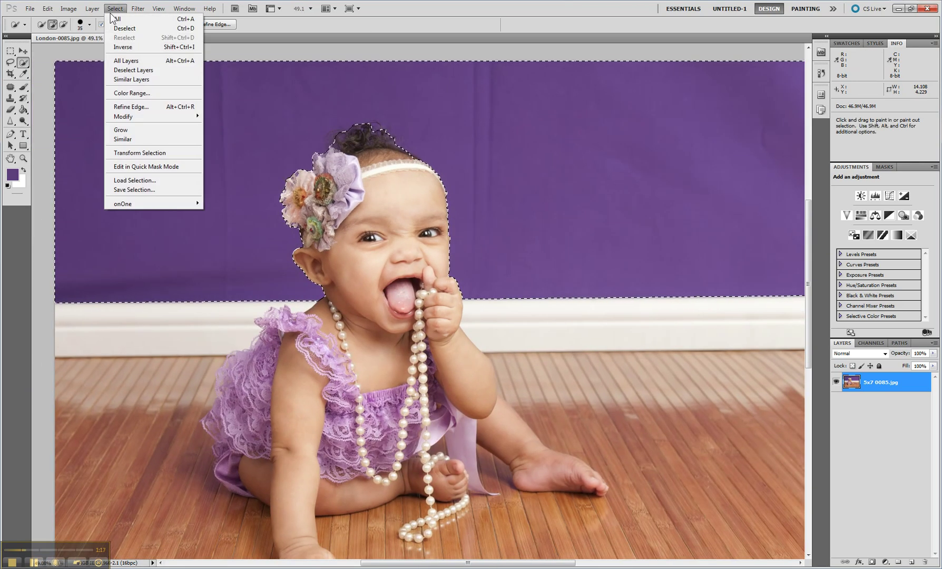
pyautogui.click(141, 104)
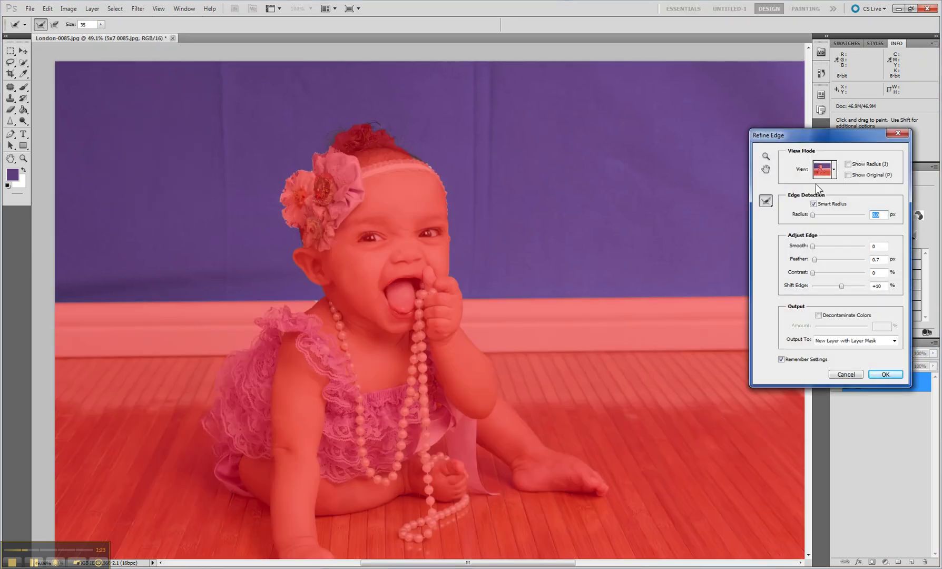
pyautogui.moveTo(821, 135); pyautogui.dragTo(697, 85)
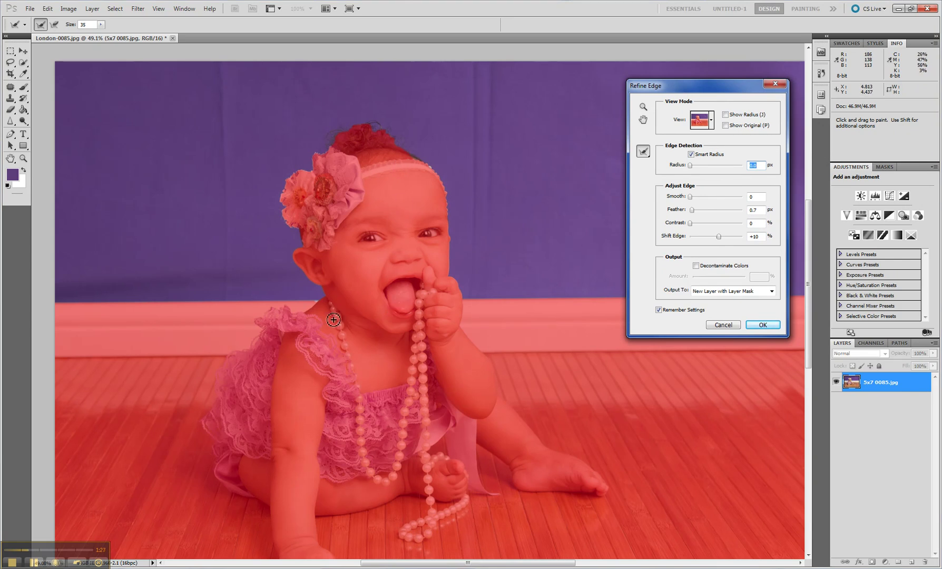
pyautogui.moveTo(316, 301); pyautogui.dragTo(300, 302)
# Refine the selection edge along the curly hair and the hairline above the headband with a larger refine brush.
pyautogui.scroll(2, 420, 111)
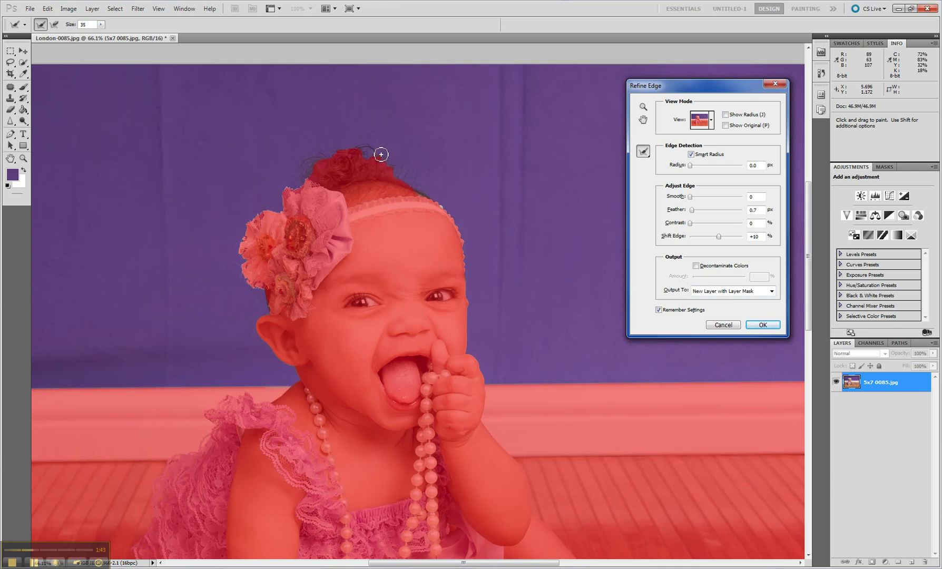
pyautogui.press(']')
pyautogui.press(']')
pyautogui.press(']')
pyautogui.moveTo(399, 187); pyautogui.dragTo(445, 207)
# Refine the edge around the lace flowers with a size 35 brush and output the selection to a new layer with layer mask.
pyautogui.press('[')
pyautogui.press('[')
pyautogui.press('[')
pyautogui.moveTo(301, 185)
pyautogui.mouseDown()
pyautogui.moveTo(308, 206)
pyautogui.moveTo(320, 184)
pyautogui.moveTo(299, 201)
pyautogui.moveTo(290, 193)
pyautogui.moveTo(288, 225)
pyautogui.moveTo(276, 228)
pyautogui.mouseUp()
pyautogui.scroll(1, 268, 225)
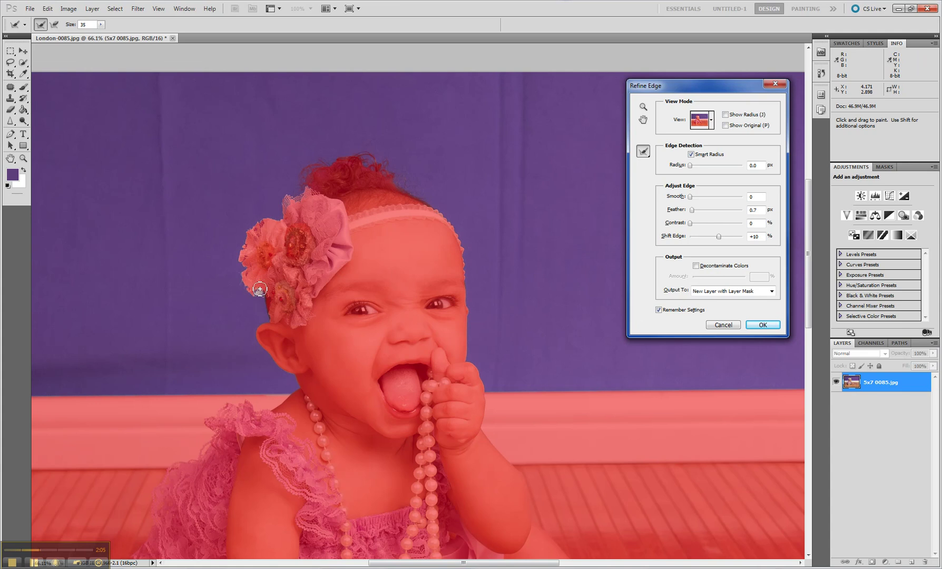
pyautogui.moveTo(255, 289)
pyautogui.mouseDown()
pyautogui.moveTo(261, 251)
pyautogui.moveTo(248, 244)
pyautogui.moveTo(249, 266)
pyautogui.moveTo(268, 236)
pyautogui.moveTo(260, 226)
pyautogui.moveTo(249, 239)
pyautogui.moveTo(269, 222)
pyautogui.moveTo(255, 237)
pyautogui.mouseUp()
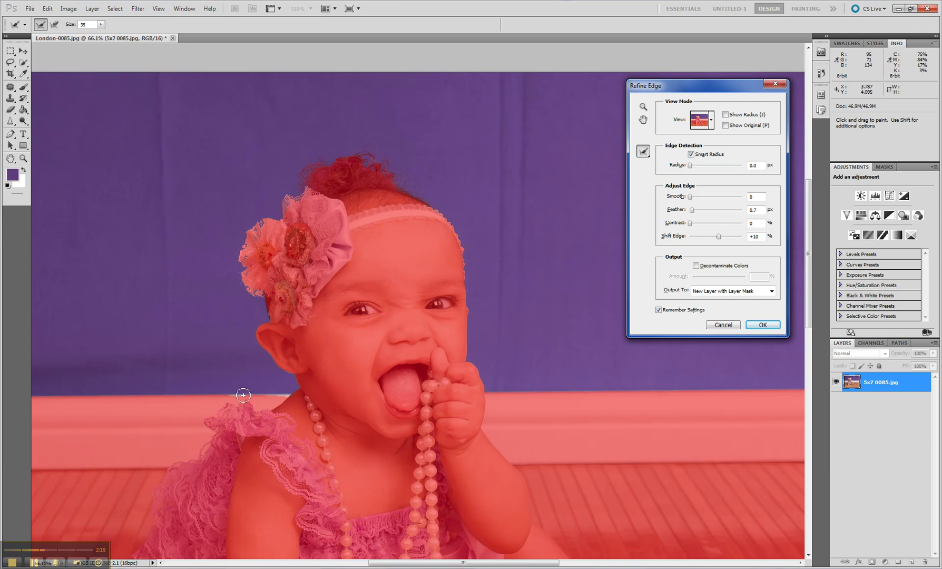
pyautogui.scroll(-3, 394, 389)
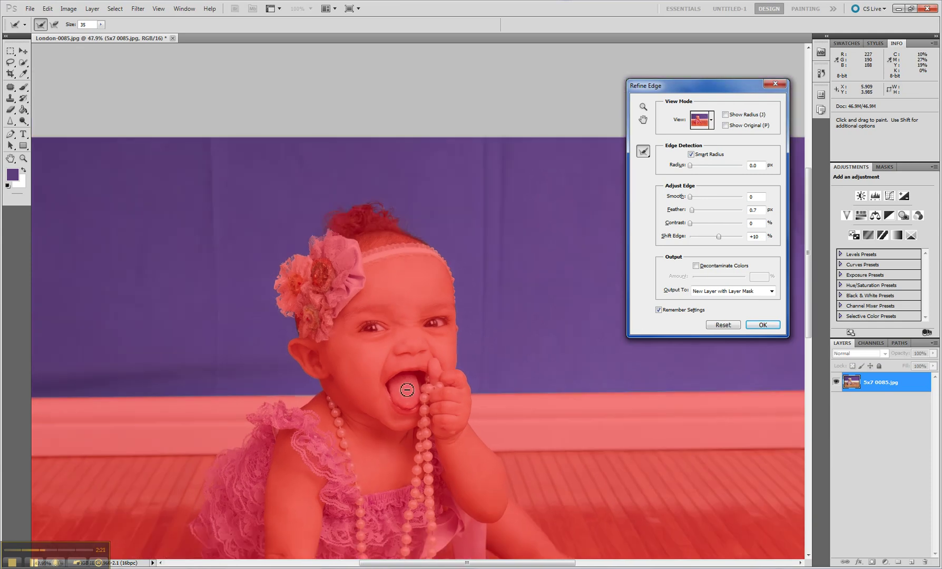
pyautogui.click(764, 325)
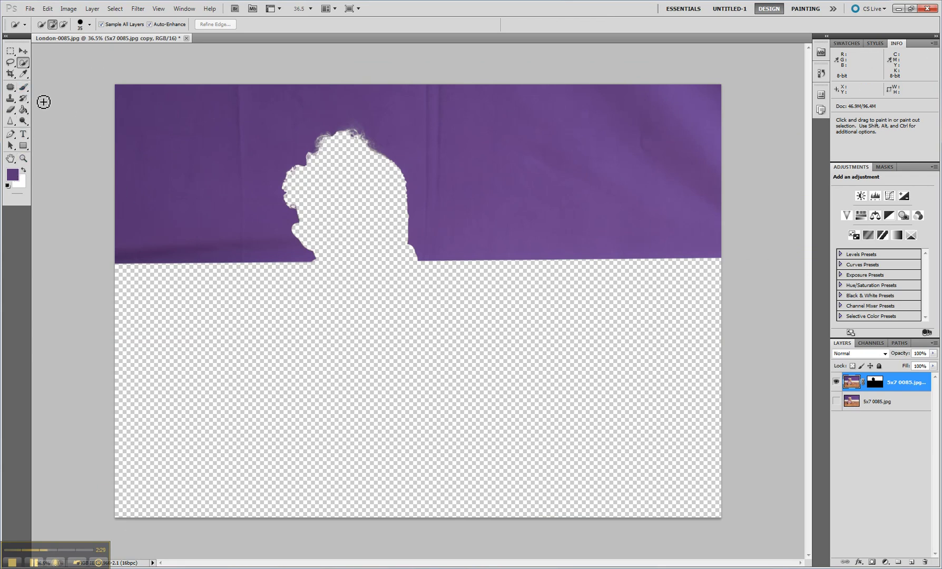
# Paint the masked backdrop layer a uniform purple sampled from the backdrop with a 1000 px brush, and show the original photo layer.
pyautogui.click(23, 87)
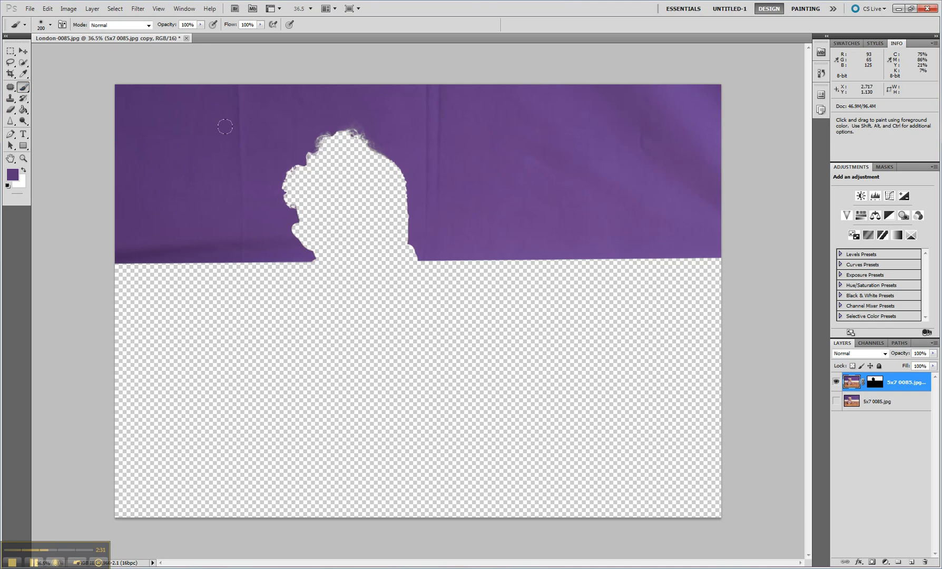
pyautogui.press('alt')
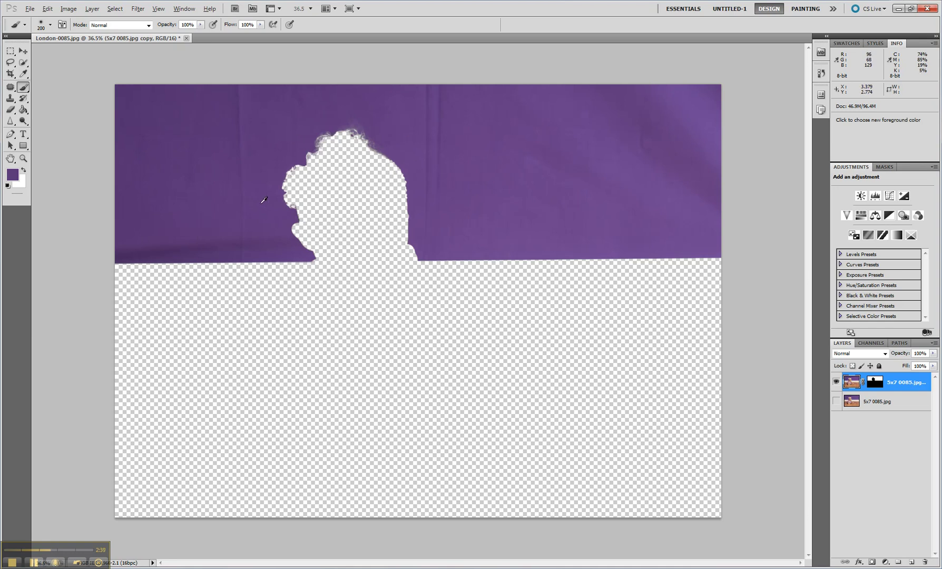
pyautogui.scroll(1, 290, 217)
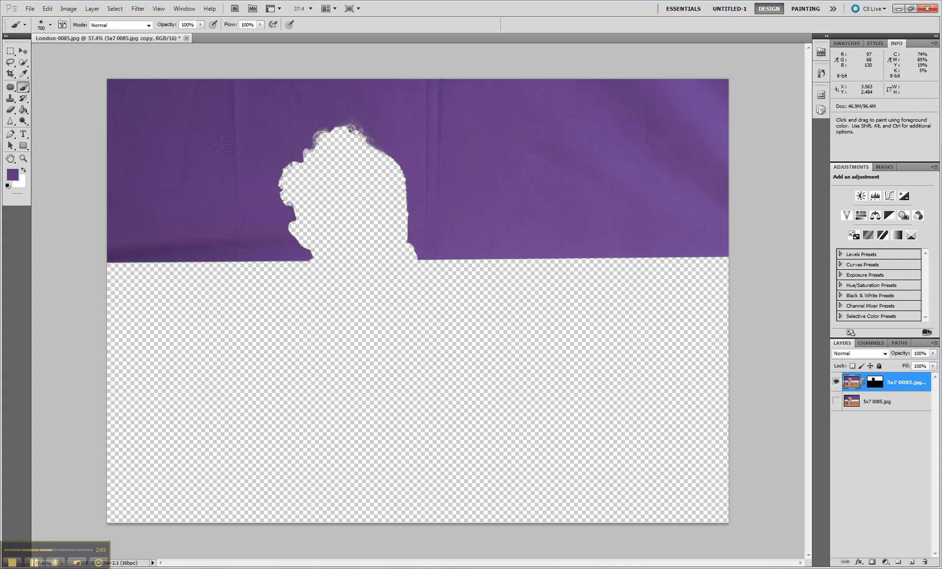
pyautogui.moveTo(328, 53); pyautogui.dragTo(553, 50)
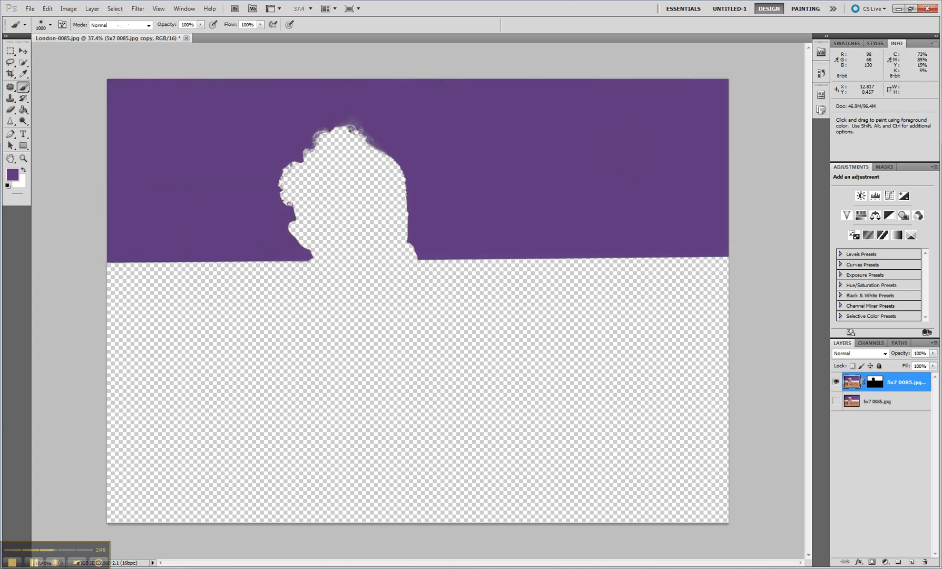
pyautogui.click(837, 402)
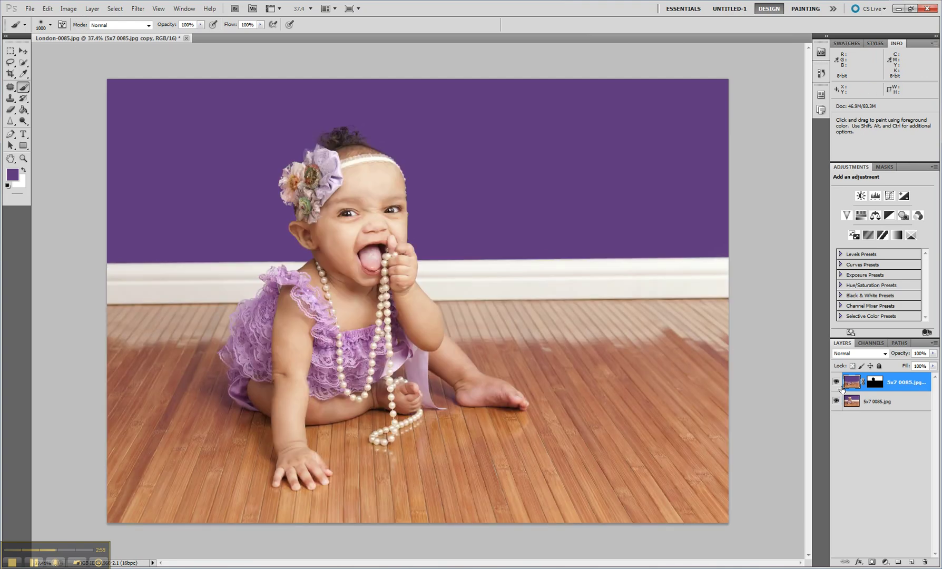
# Try painting white on the backdrop layer's mask over the forehead edge with a 30 px brush, and undo the stroke.
pyautogui.scroll(3, 378, 120)
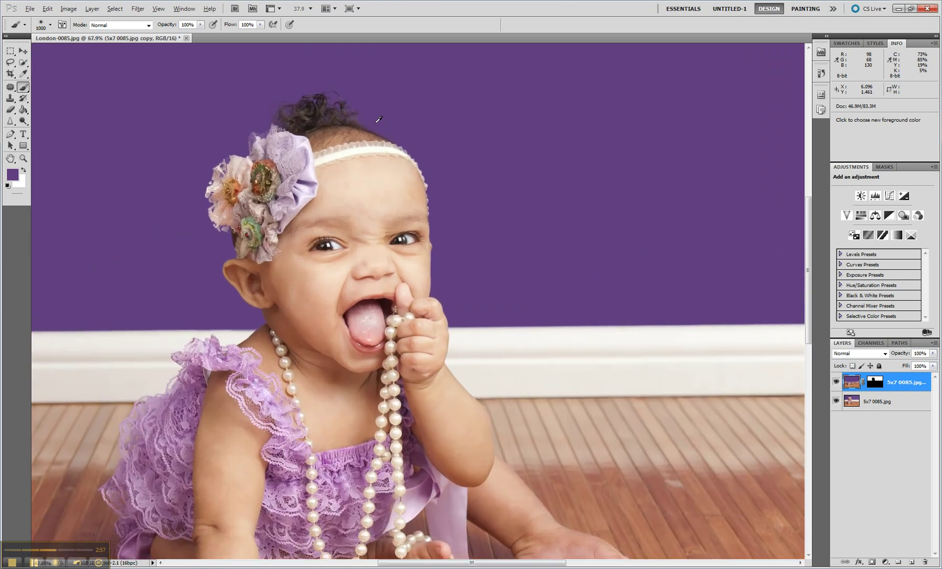
pyautogui.scroll(3, 379, 120)
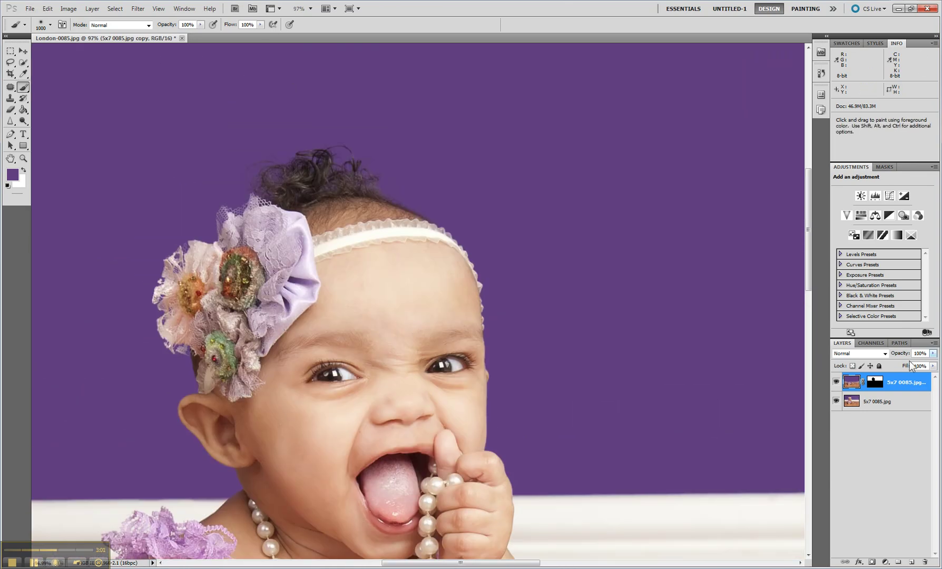
pyautogui.click(875, 383)
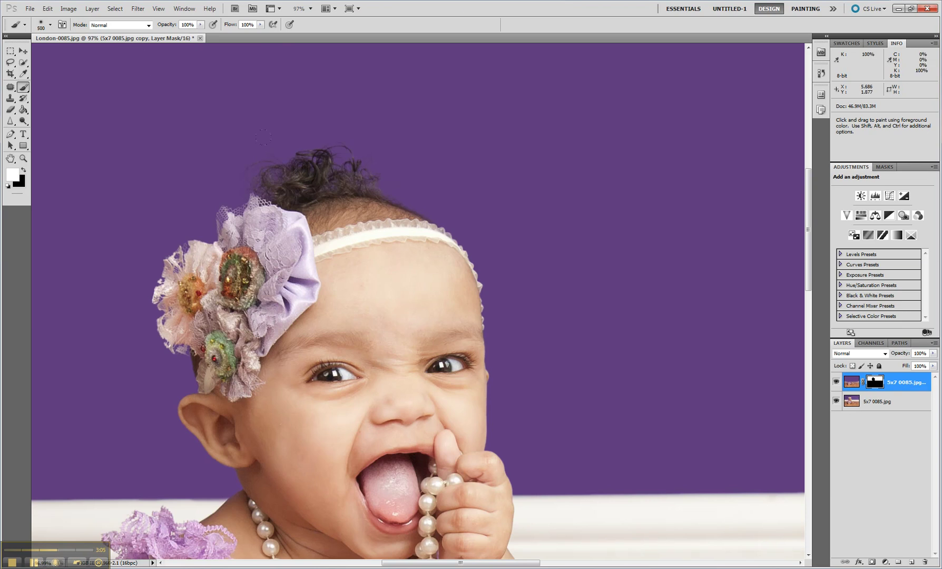
pyautogui.press('[')
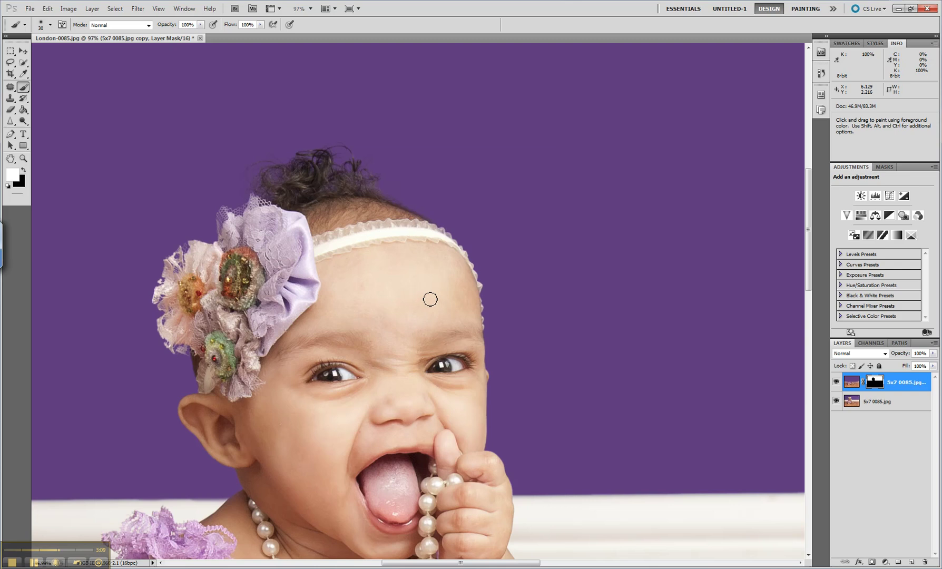
pyautogui.moveTo(488, 312); pyautogui.dragTo(460, 323)
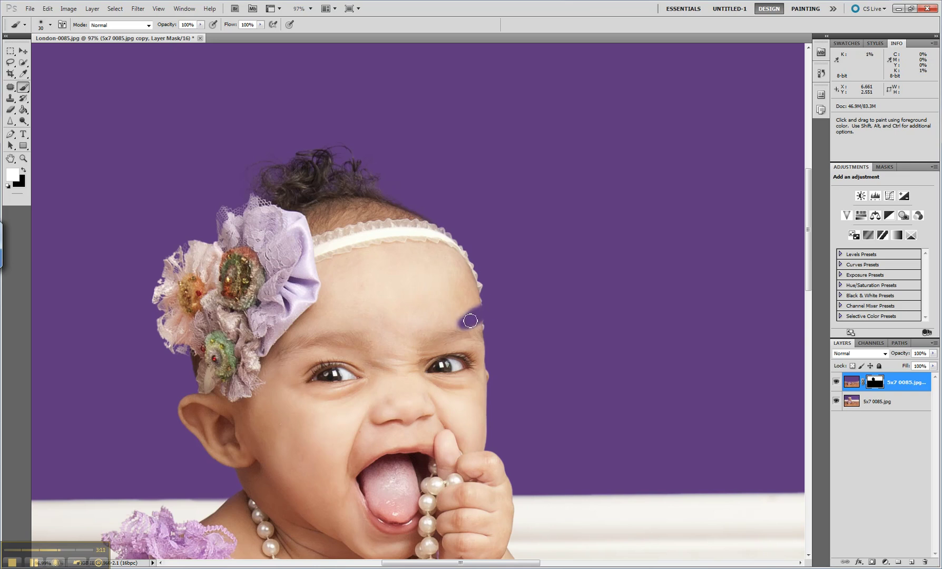
pyautogui.hotkey('ctrl', 'z')
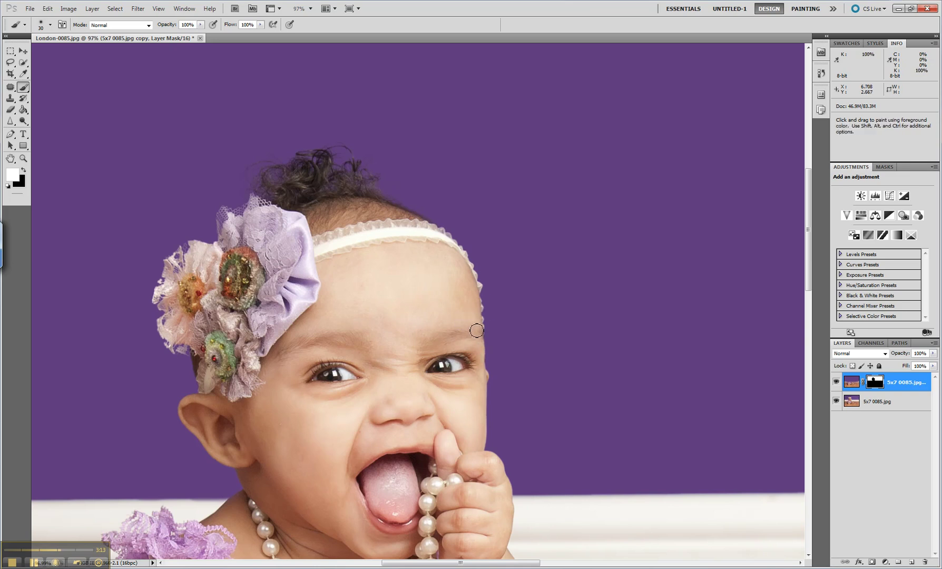
# Try painting white on the layer mask over the baseboard beside the baby's shoulder, and undo the strokes.
pyautogui.moveTo(428, 427); pyautogui.dragTo(464, 408)
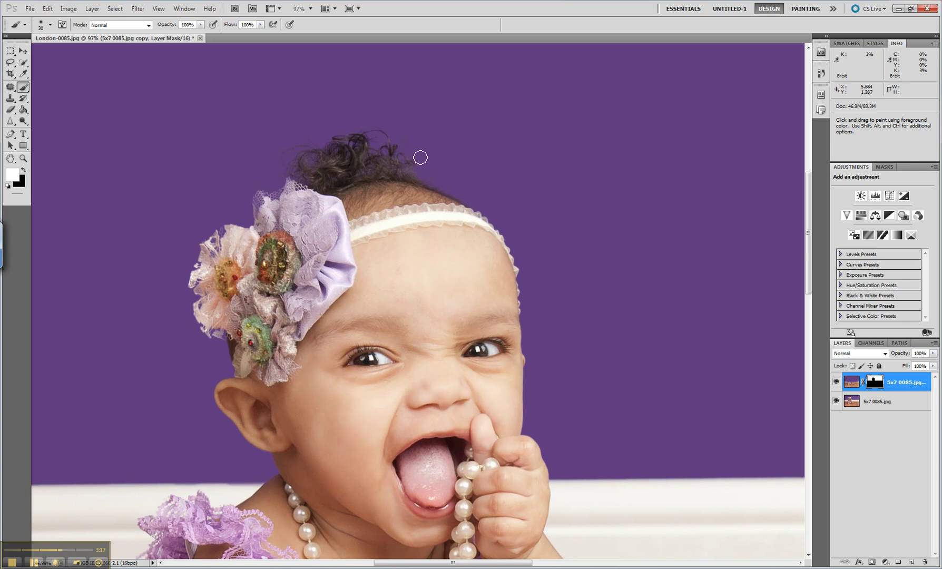
pyautogui.press('alt')
pyautogui.moveTo(248, 492)
pyautogui.mouseDown()
pyautogui.moveTo(222, 492)
pyautogui.moveTo(242, 493)
pyautogui.mouseUp()
pyautogui.hotkey('ctrl', 'alt')
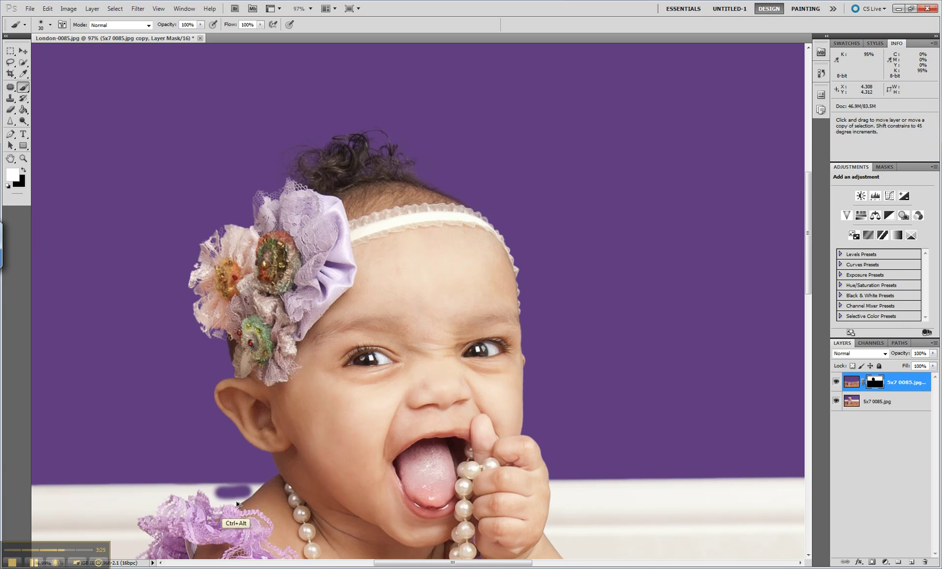
pyautogui.hotkey('ctrl', 'alt', 'z')
# Set the foreground colour to black and compare the whole photo with the painted backdrop layer hidden and shown.
pyautogui.press('x')
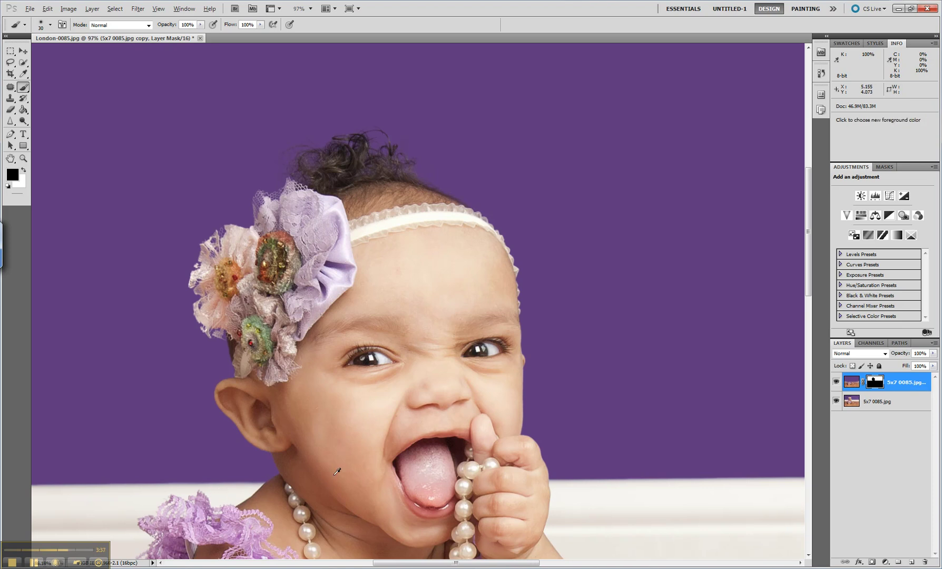
pyautogui.hotkey('ctrl', '0')
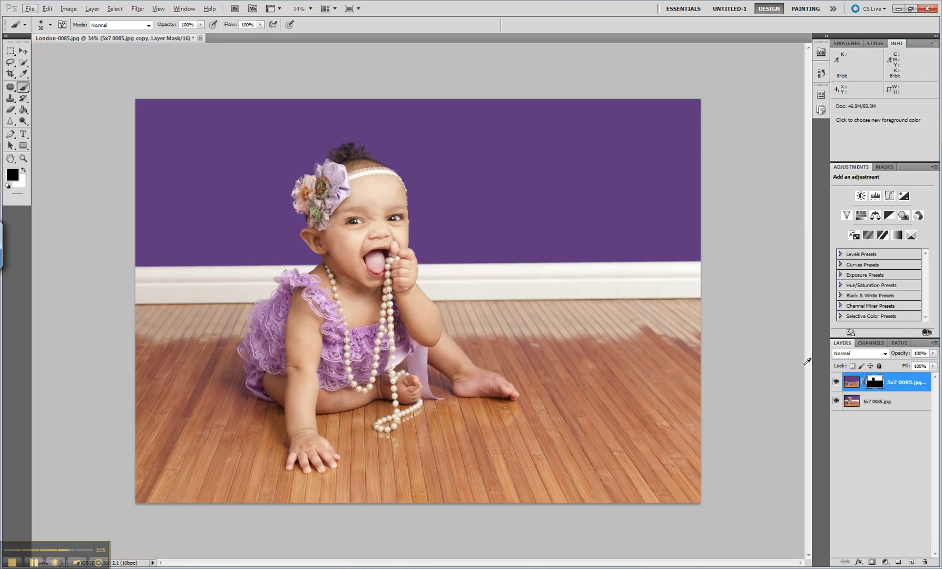
pyautogui.click(837, 384)
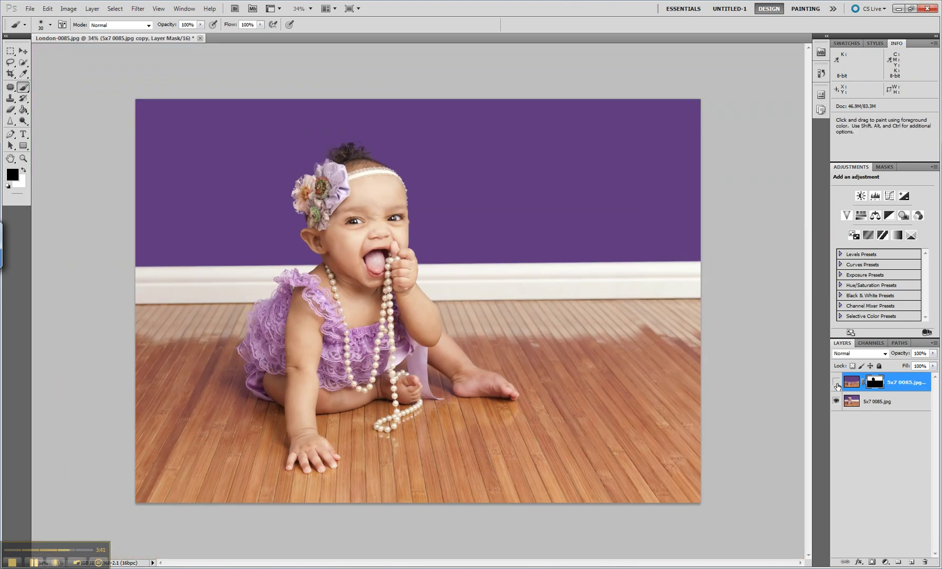
pyautogui.click(837, 383)
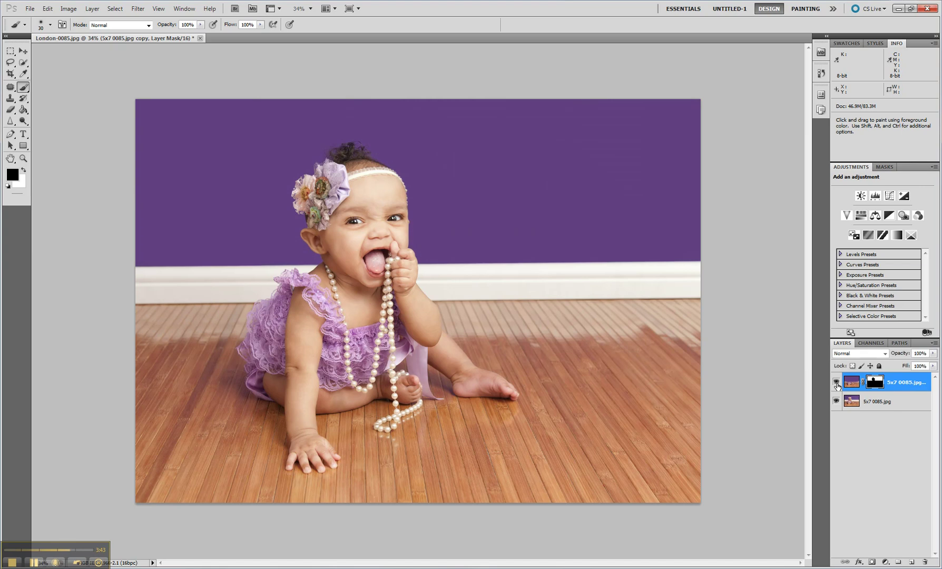